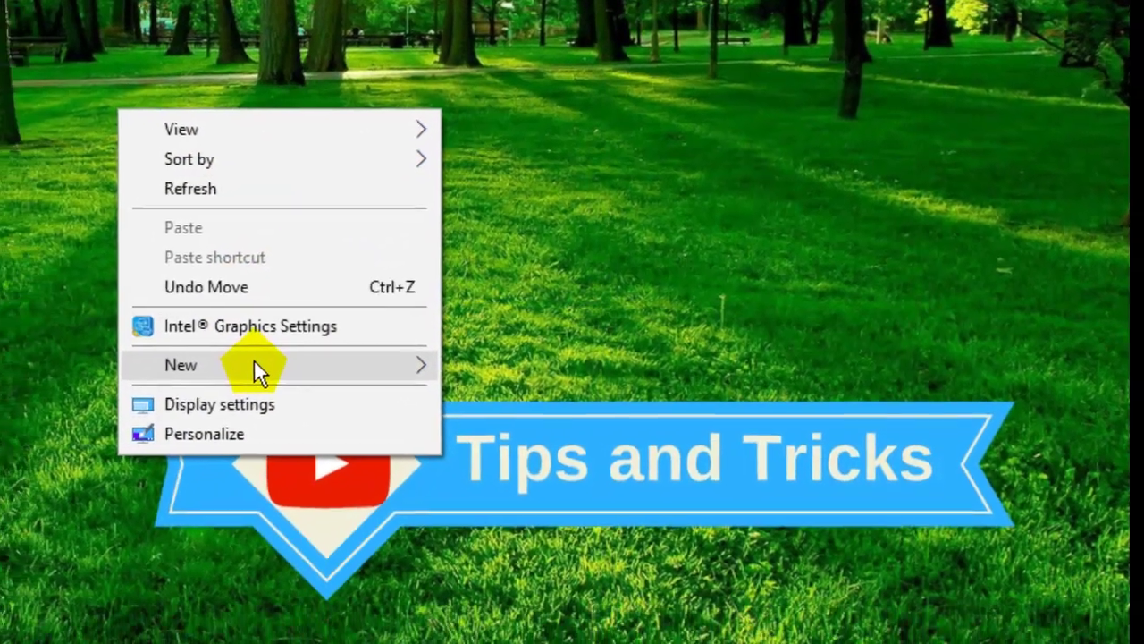
# Bring up the desktop shortcut menu with its New submenu showing
pyautogui.moveTo(217, 391)
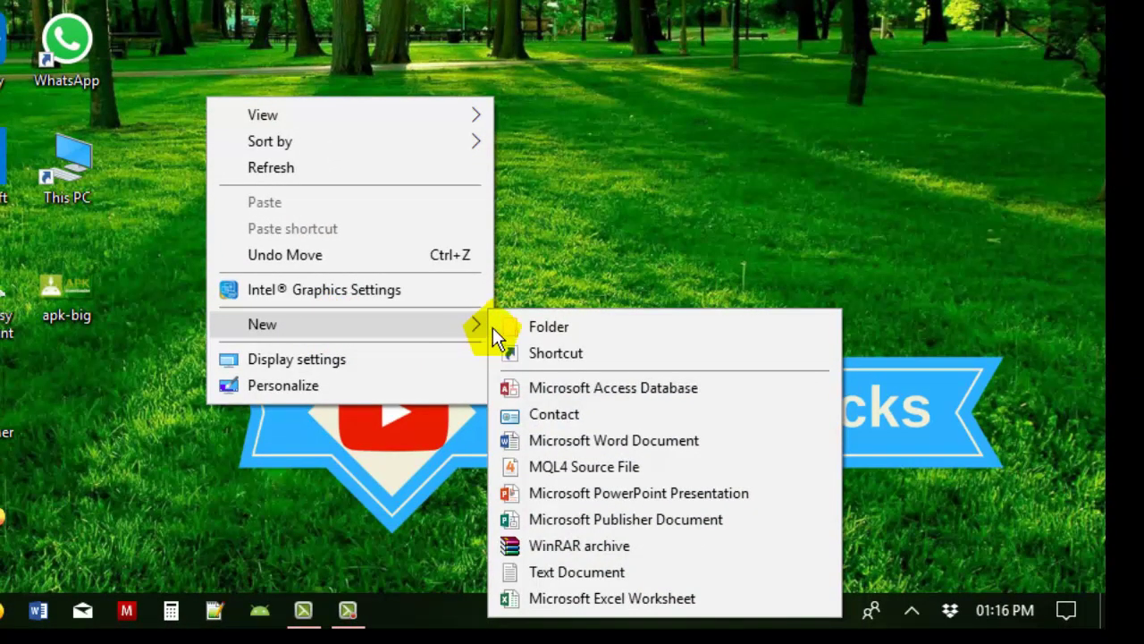
# Create a new desktop folder named 'Tips and Tricks'
pyautogui.click(604, 327)
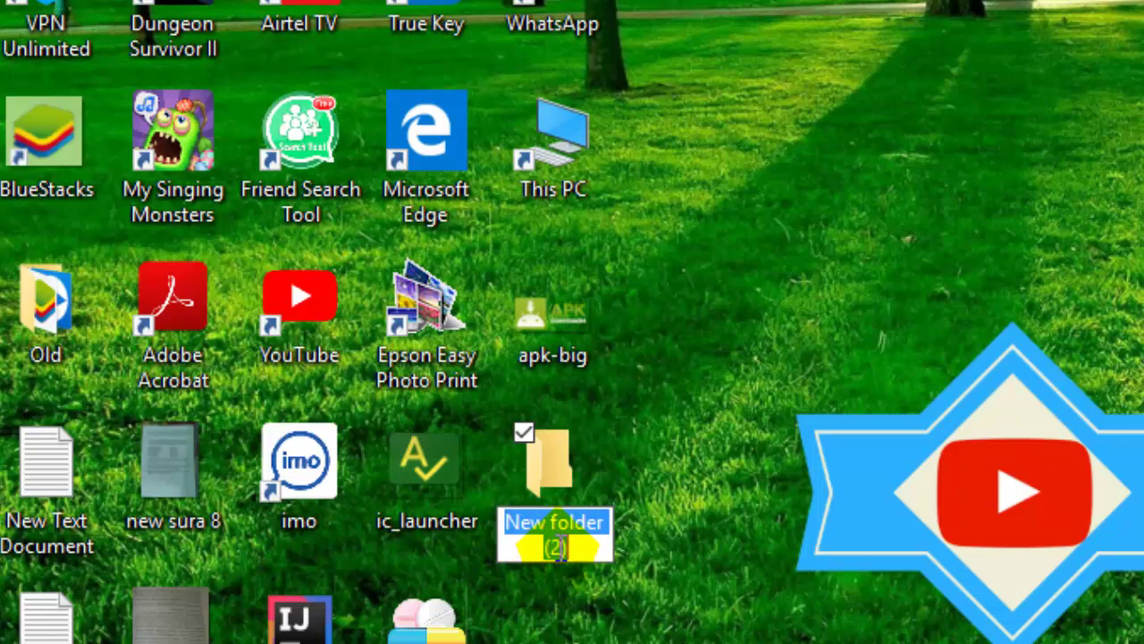
pyautogui.write('T')
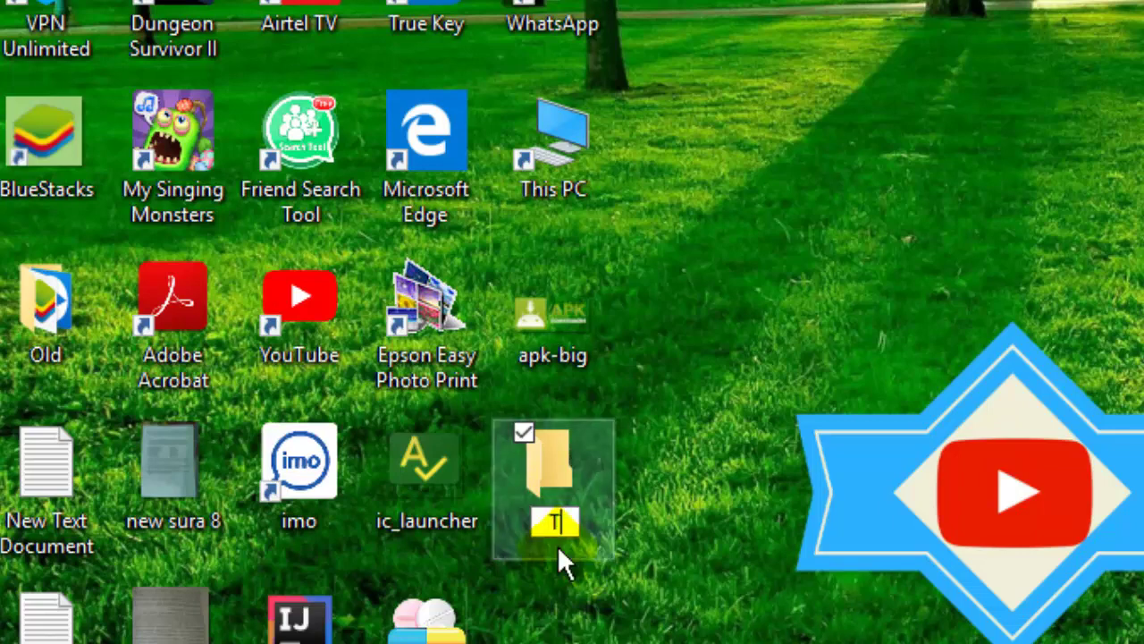
pyautogui.write('ips and ')
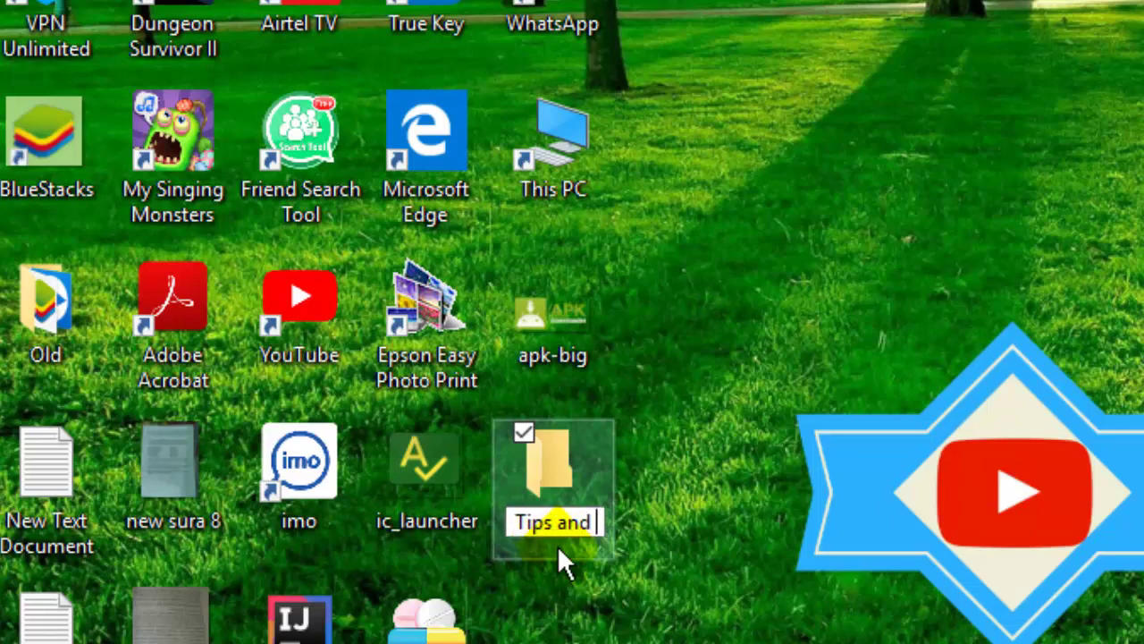
pyautogui.write('Tric')
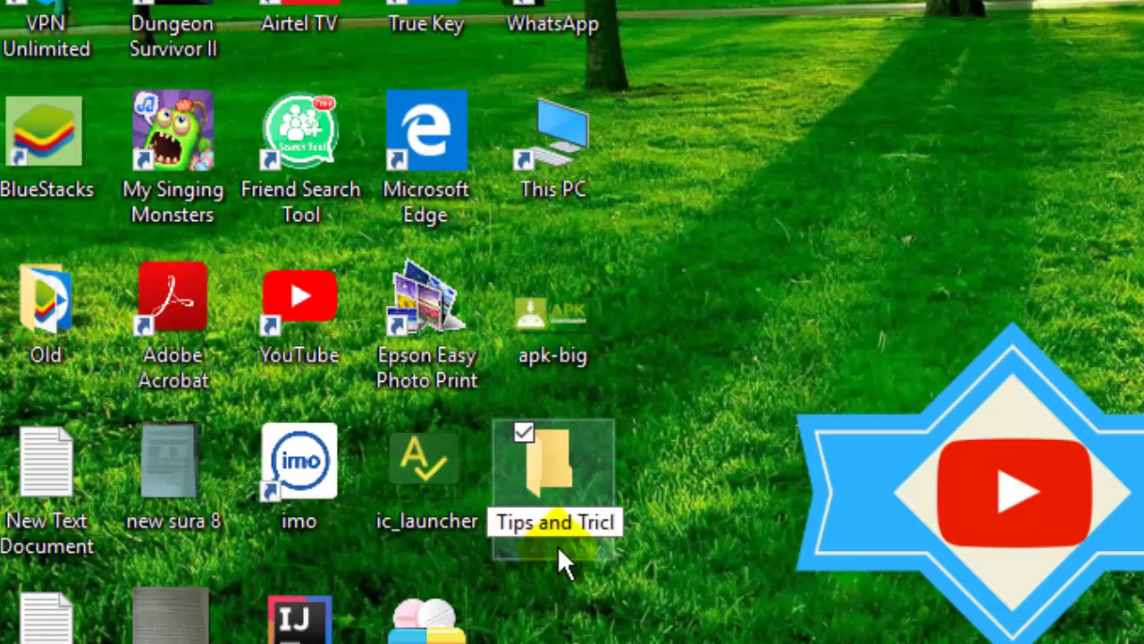
pyautogui.write('ks')
pyautogui.press('Return')
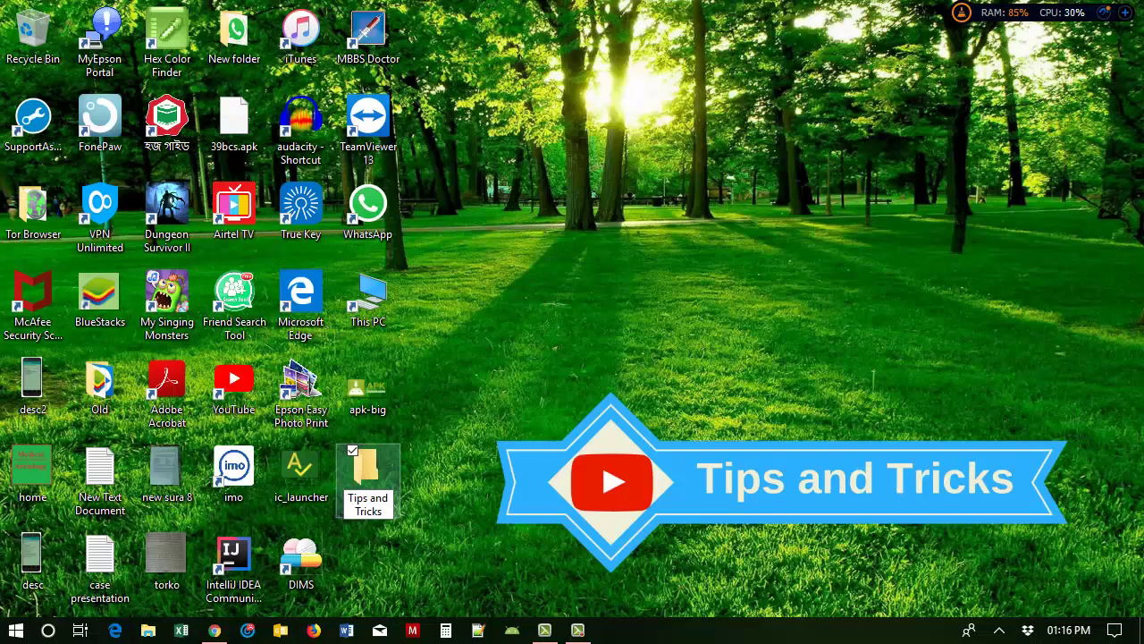
pyautogui.click(373, 517)
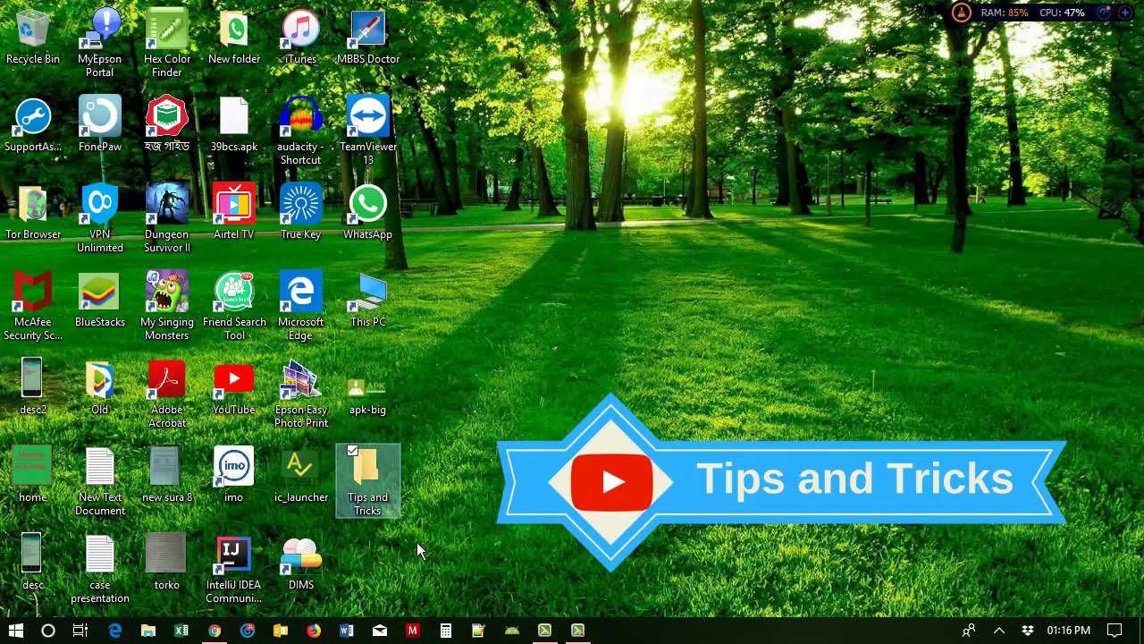
pyautogui.doubleClick(369, 475)
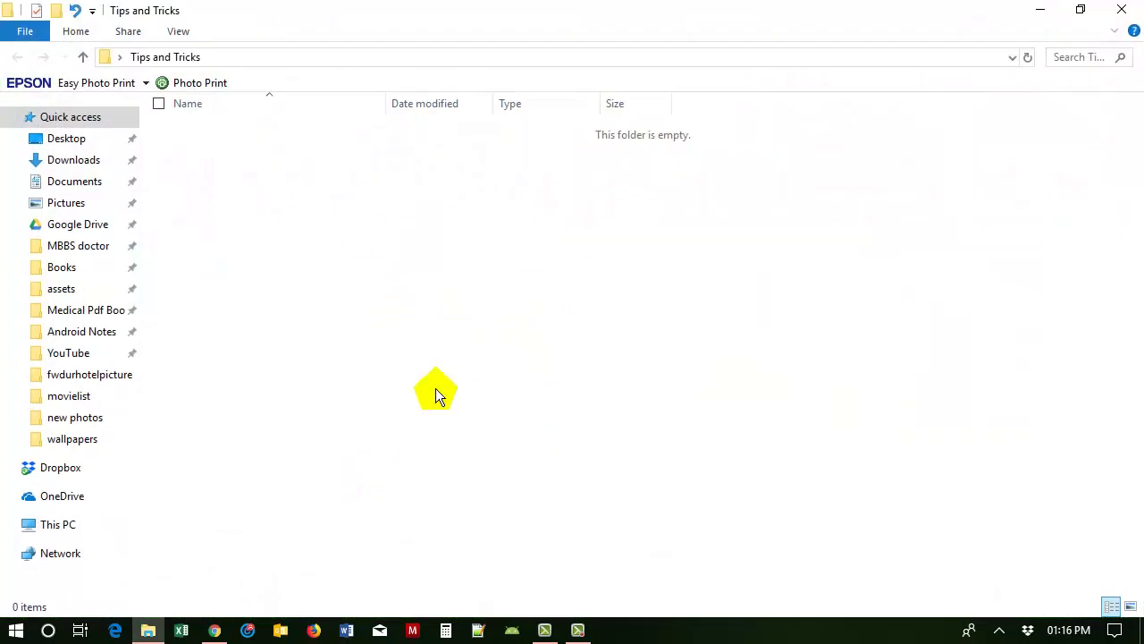
pyautogui.click(1122, 12)
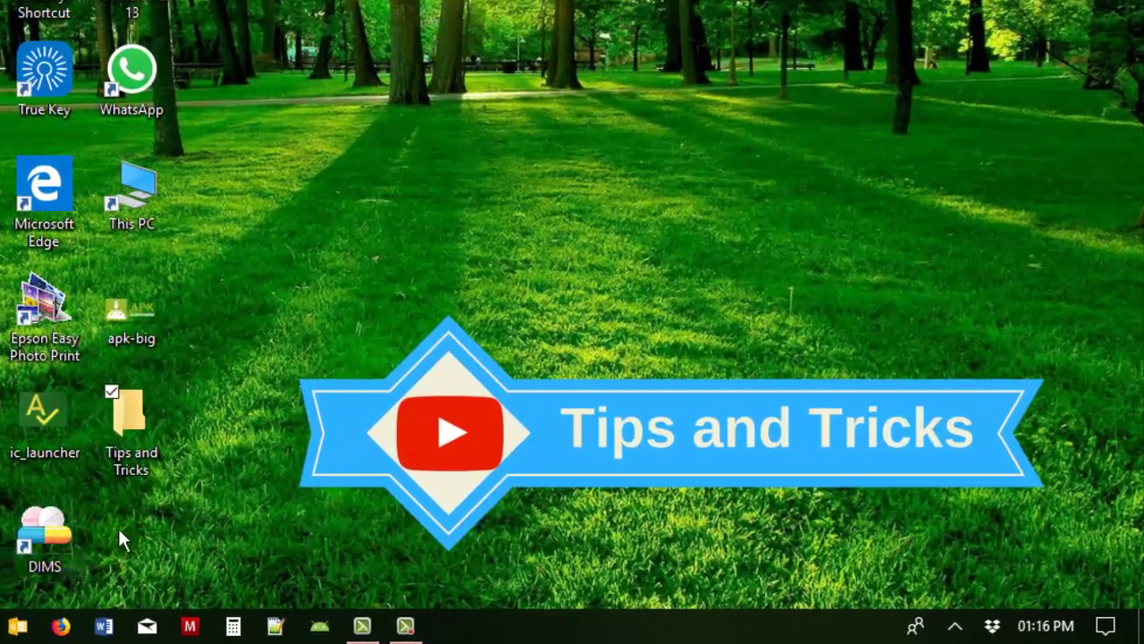
# Move the DIMS shortcut into 'Tips and Tricks', confirm it's inside, then close the window
pyautogui.click(66, 535)
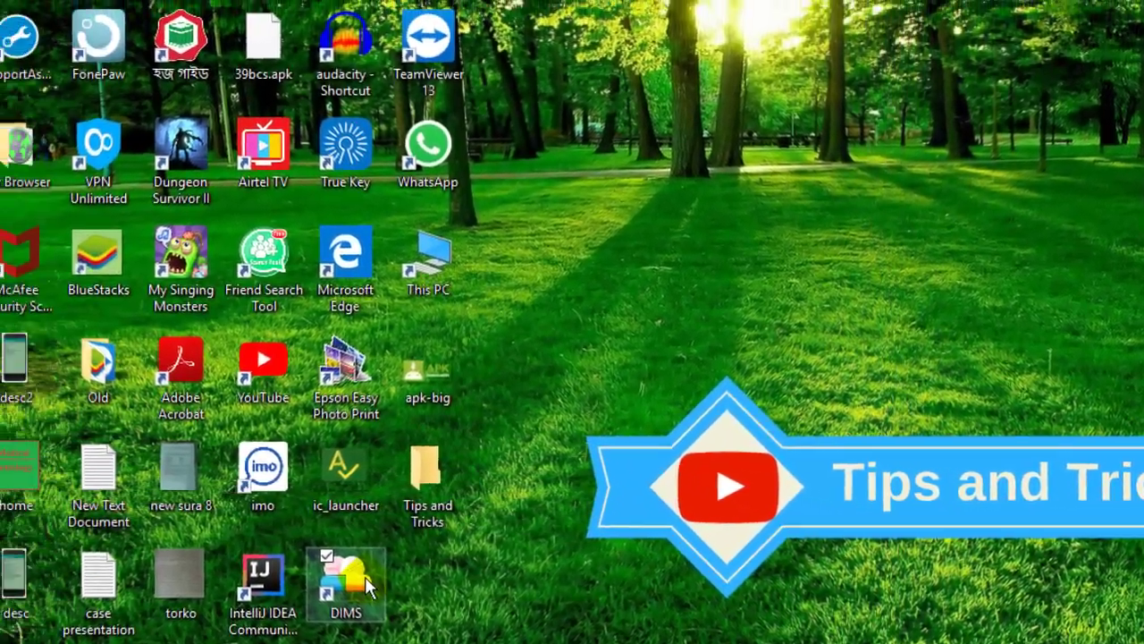
pyautogui.moveTo(225, 555); pyautogui.dragTo(298, 457)
pyautogui.moveTo(436, 483); pyautogui.dragTo(438, 465)
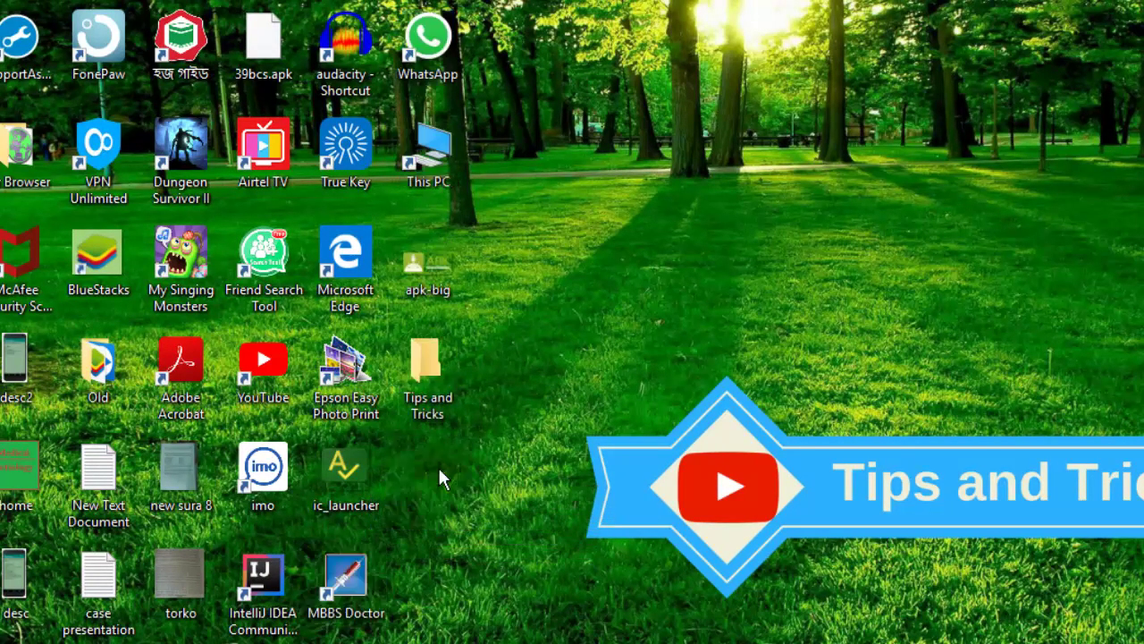
pyautogui.click(422, 380)
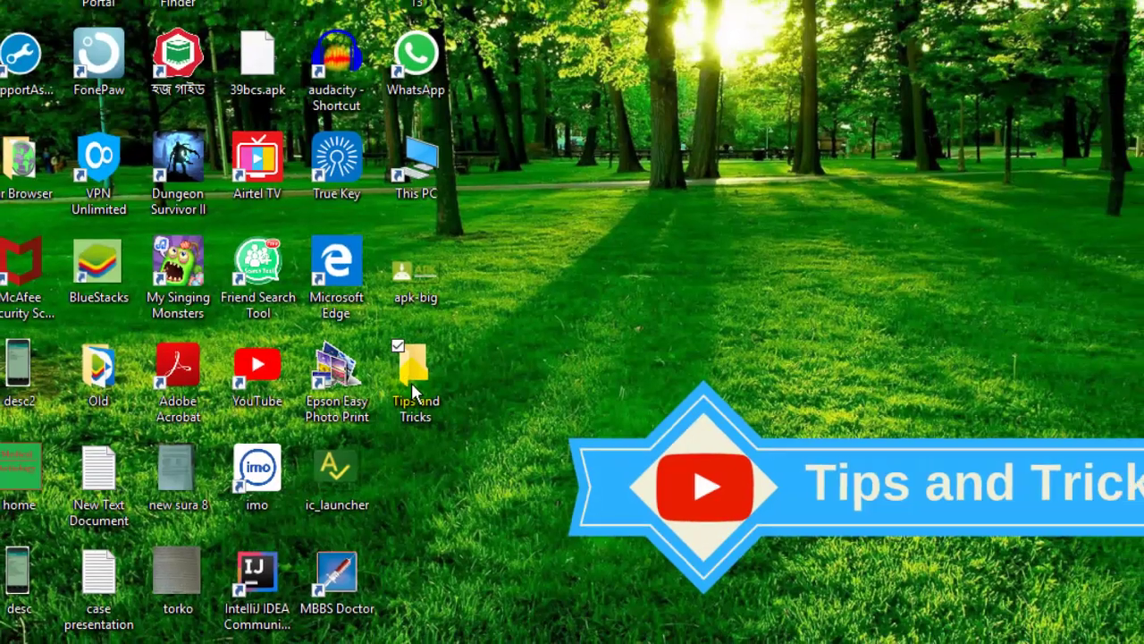
pyautogui.doubleClick(413, 384)
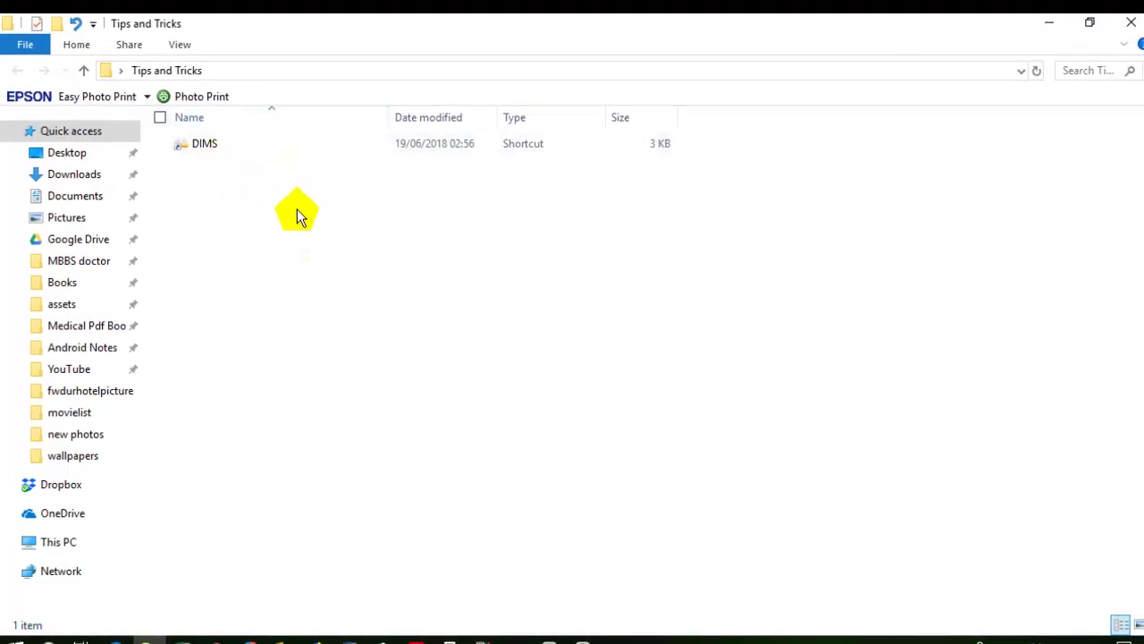
pyautogui.click(1131, 28)
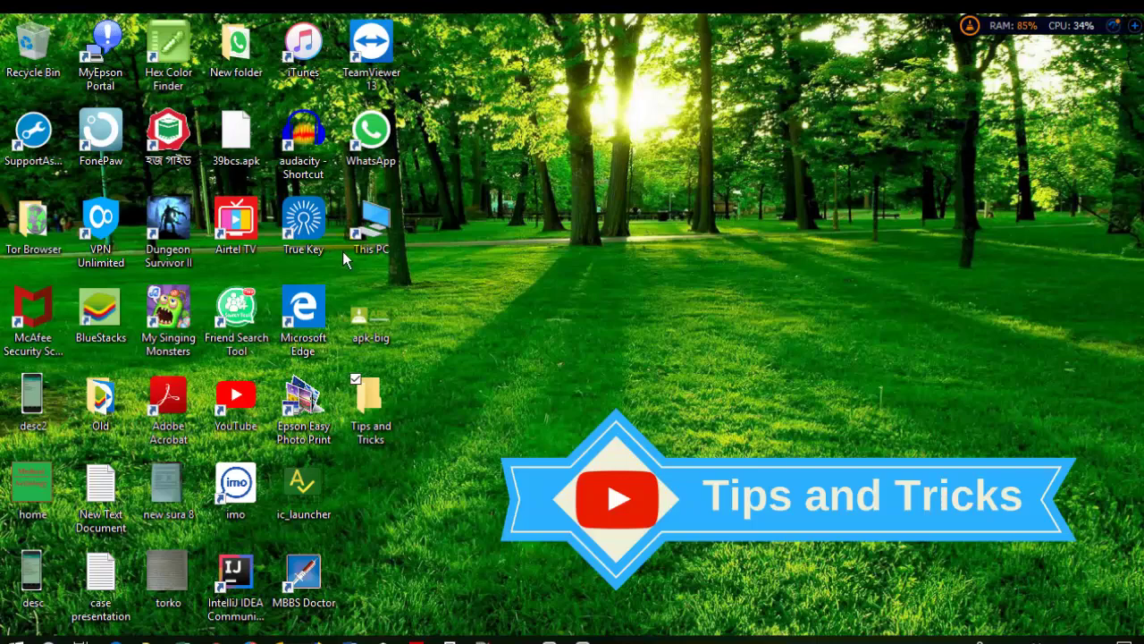
# Open Documents\YouTube from This PC to show its four images
pyautogui.doubleClick(373, 240)
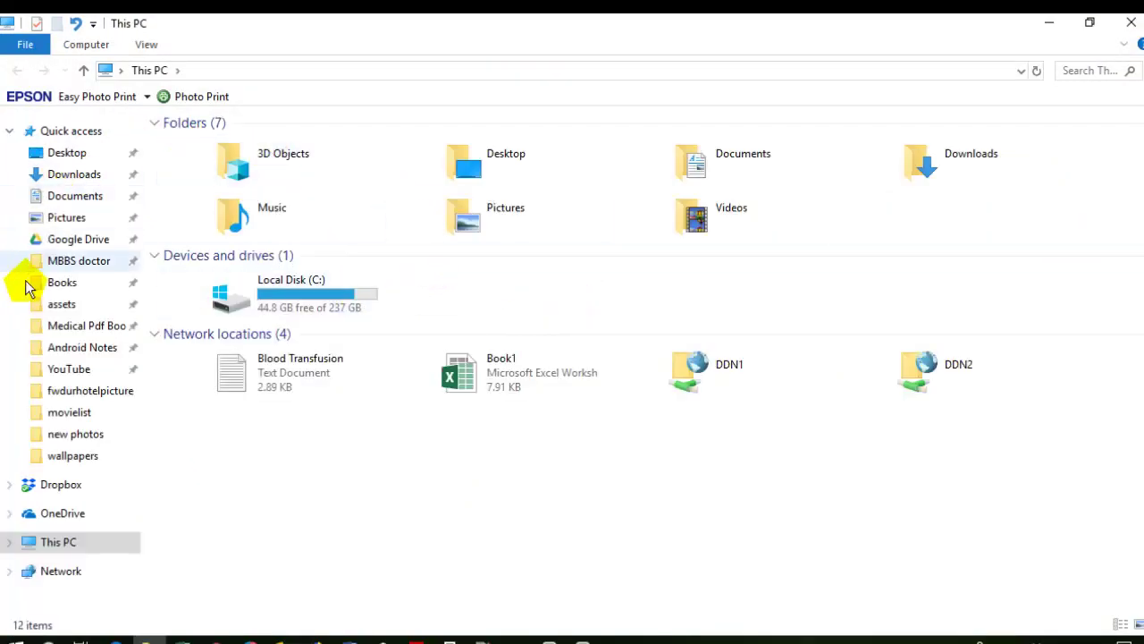
pyautogui.click(71, 370)
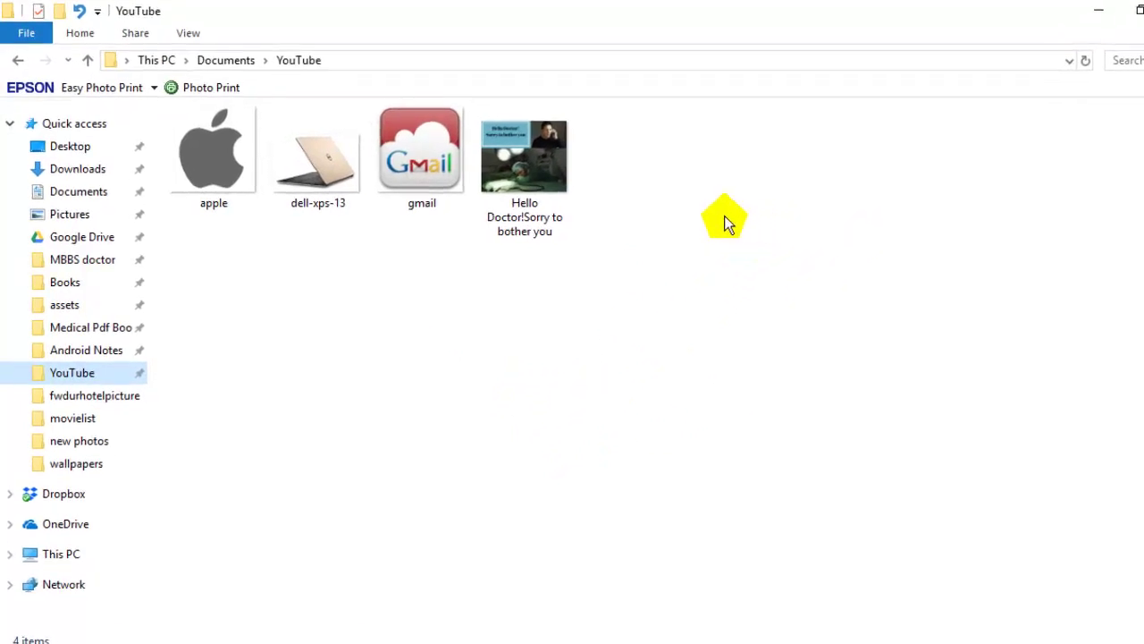
pyautogui.rightClick(724, 215)
pyautogui.click(600, 323)
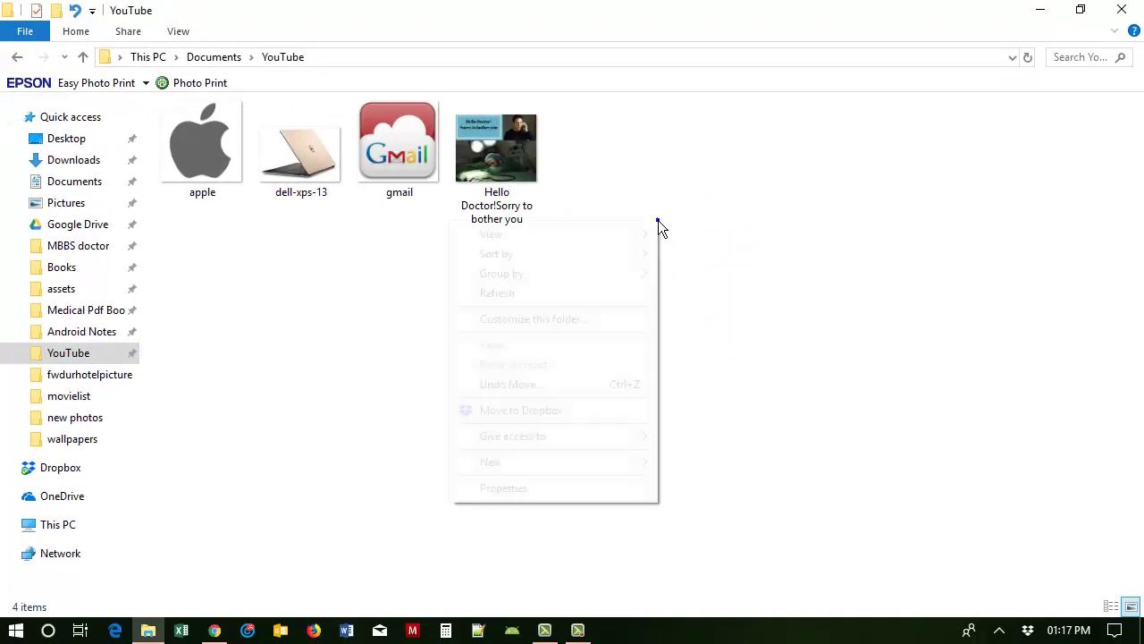
# Add a new folder named 'any' beside the four images in YouTube
pyautogui.rightClick(658, 223)
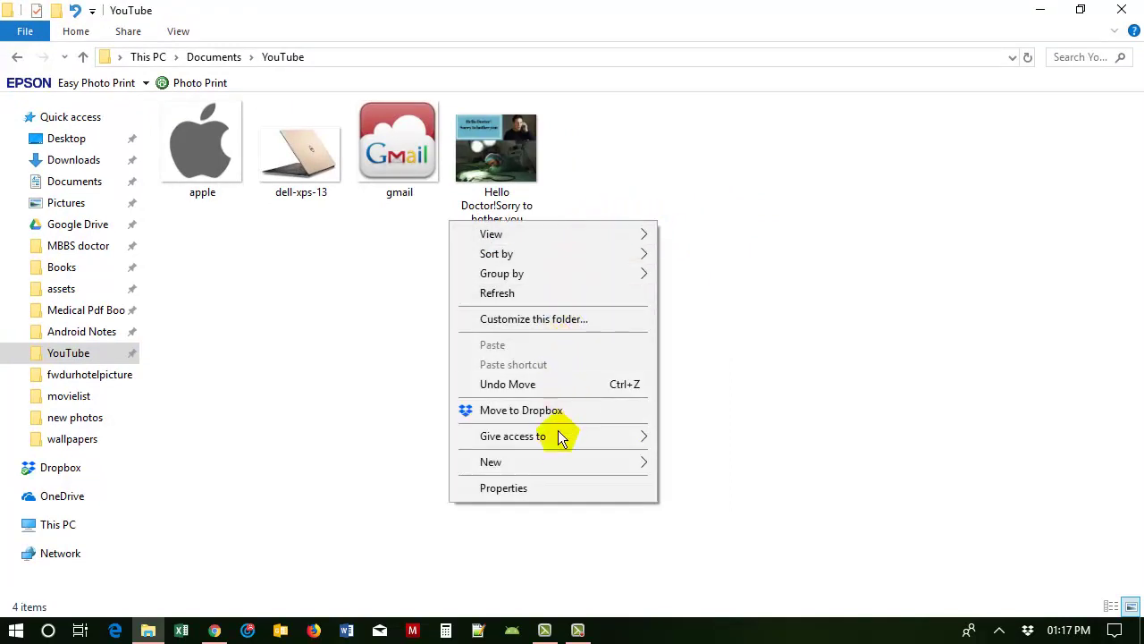
pyautogui.moveTo(558, 461)
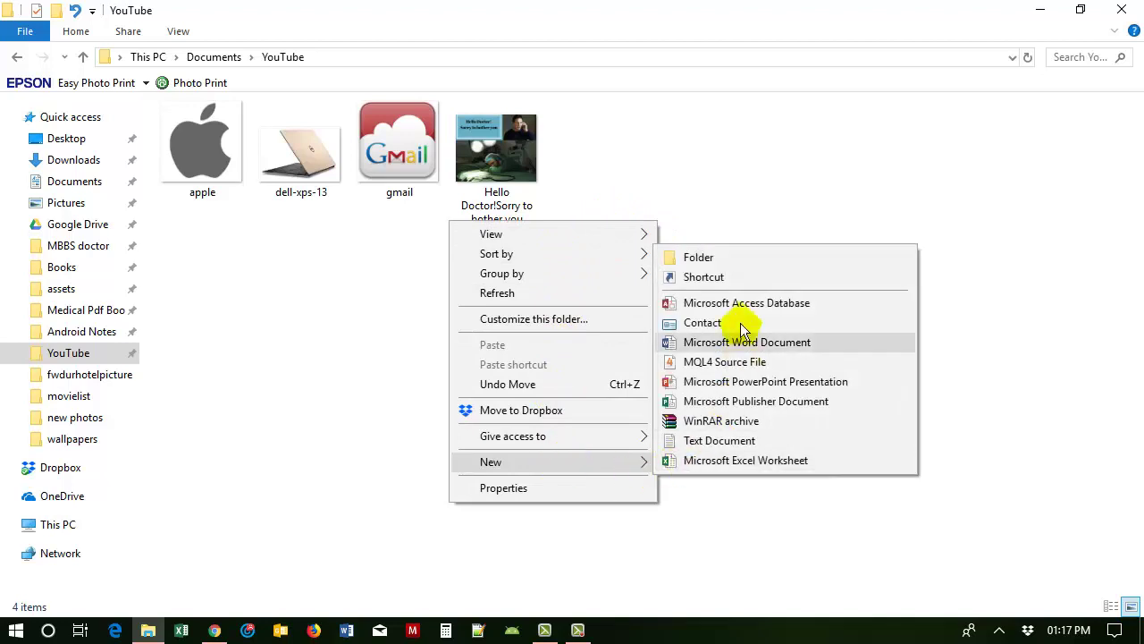
pyautogui.click(731, 256)
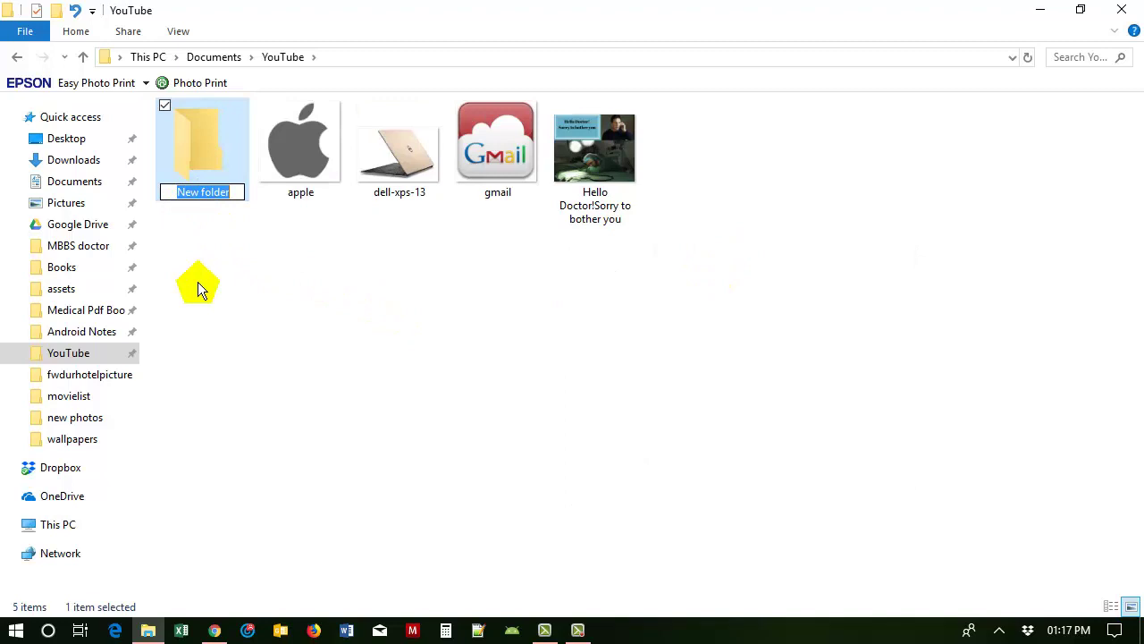
pyautogui.write('a')
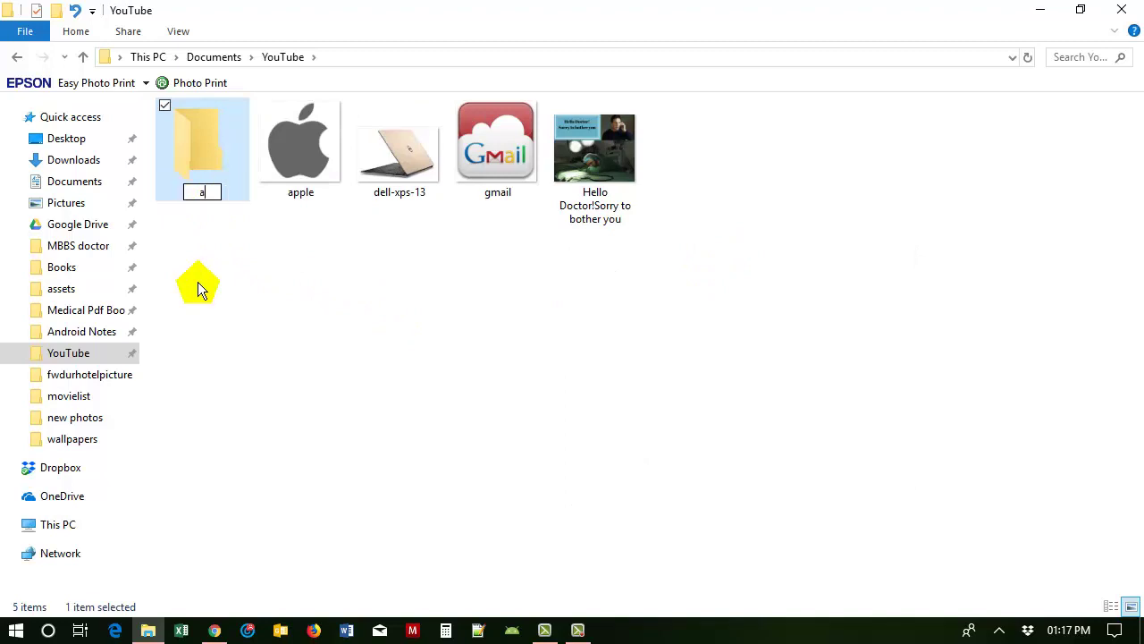
pyautogui.write('ny')
pyautogui.click(337, 276)
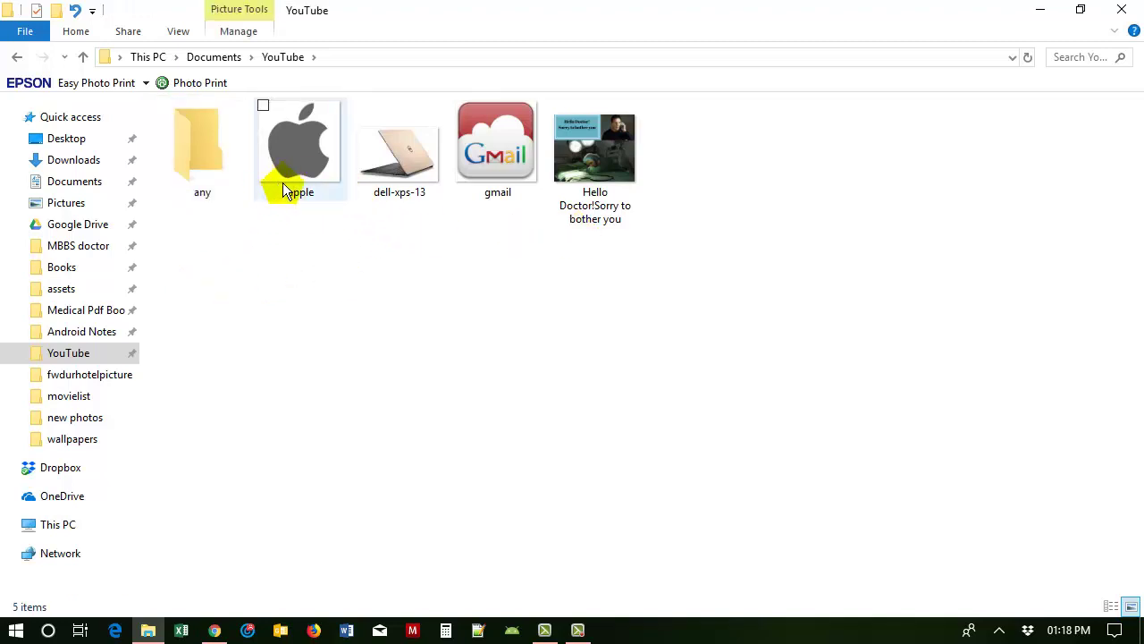
pyautogui.moveTo(187, 162)
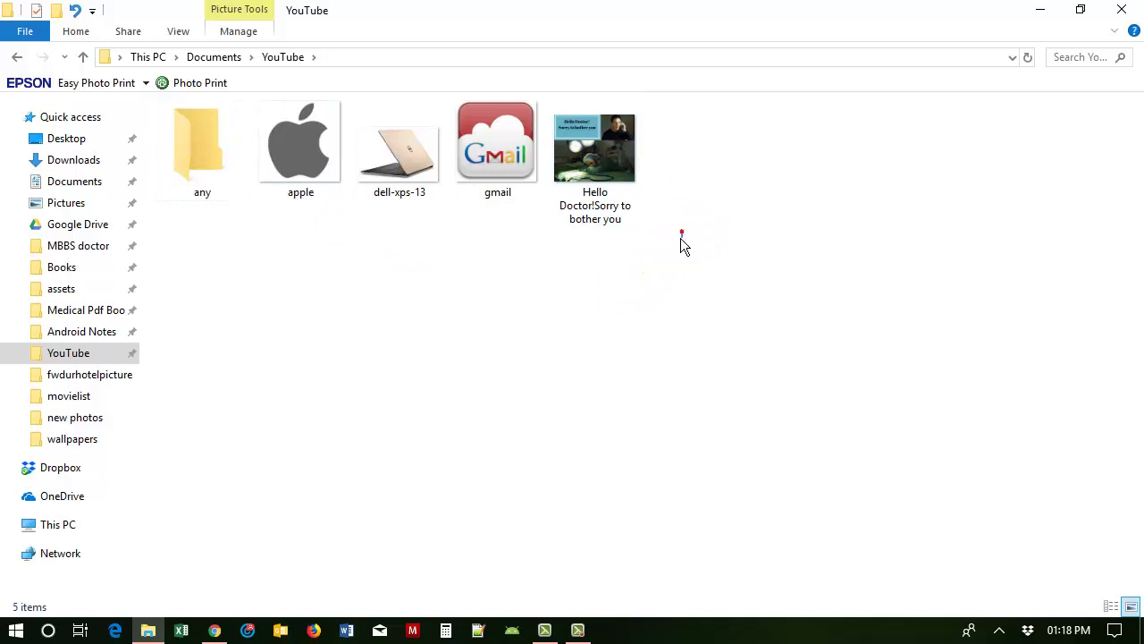
# Move apple, dell-xps-13, gmail and Hello Doctor into 'any', check, and return to YouTube
pyautogui.moveTo(650, 251); pyautogui.dragTo(281, 118)
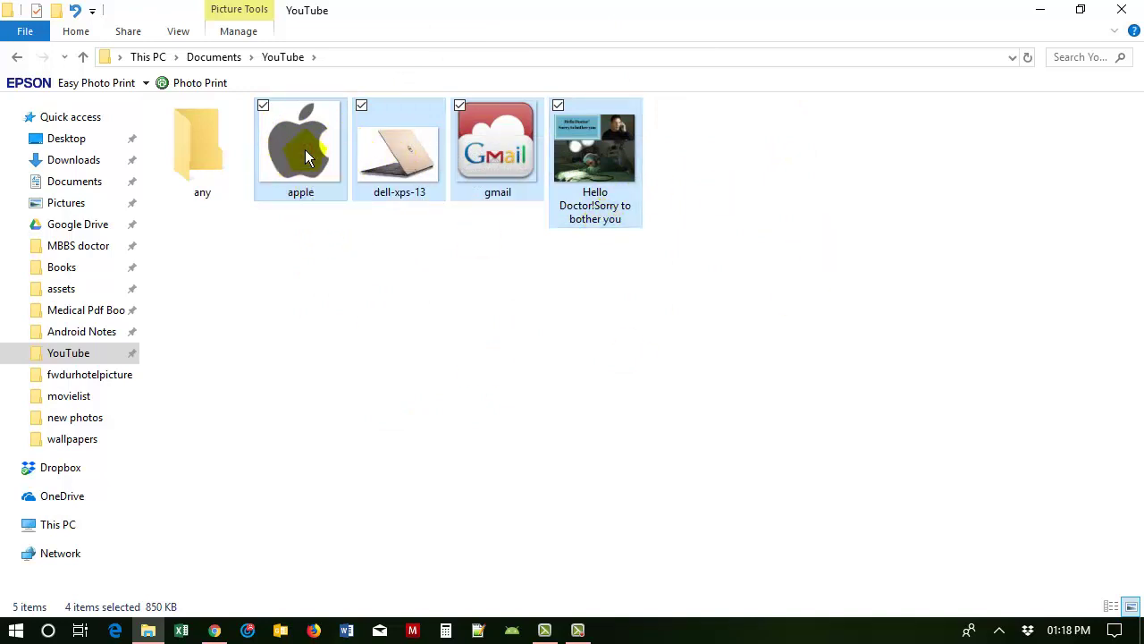
pyautogui.moveTo(306, 157); pyautogui.dragTo(204, 161)
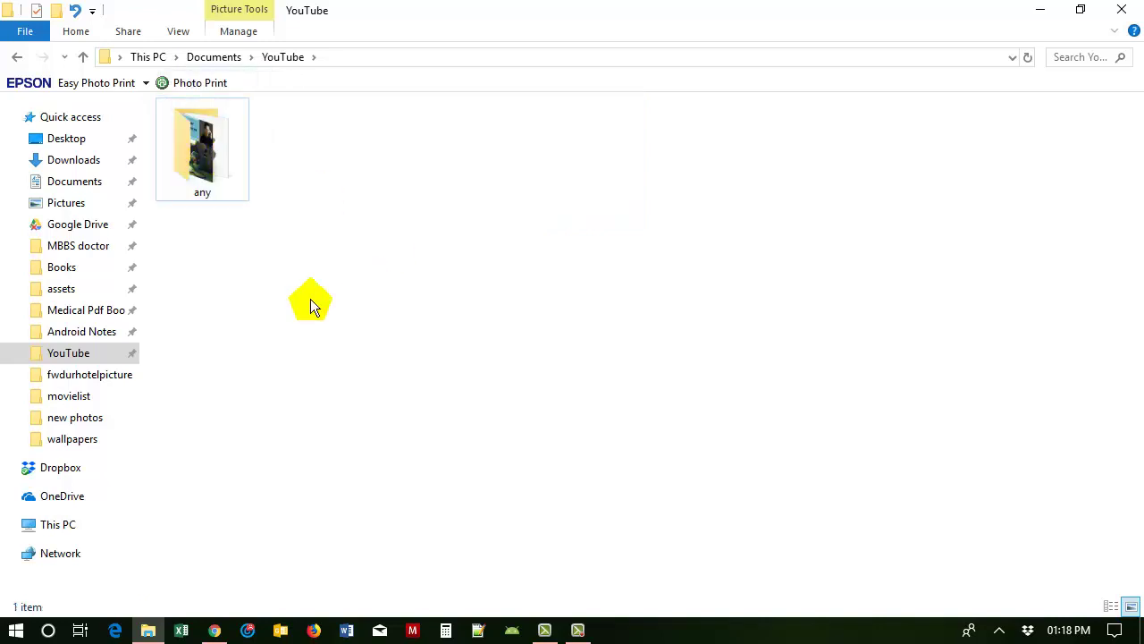
pyautogui.doubleClick(204, 150)
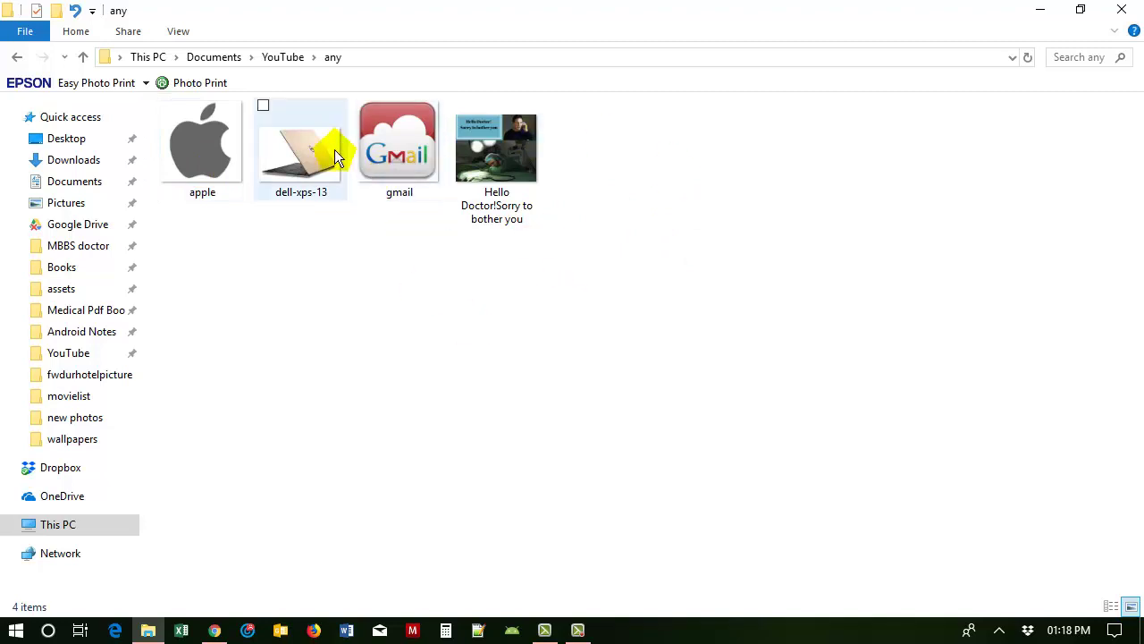
pyautogui.click(282, 57)
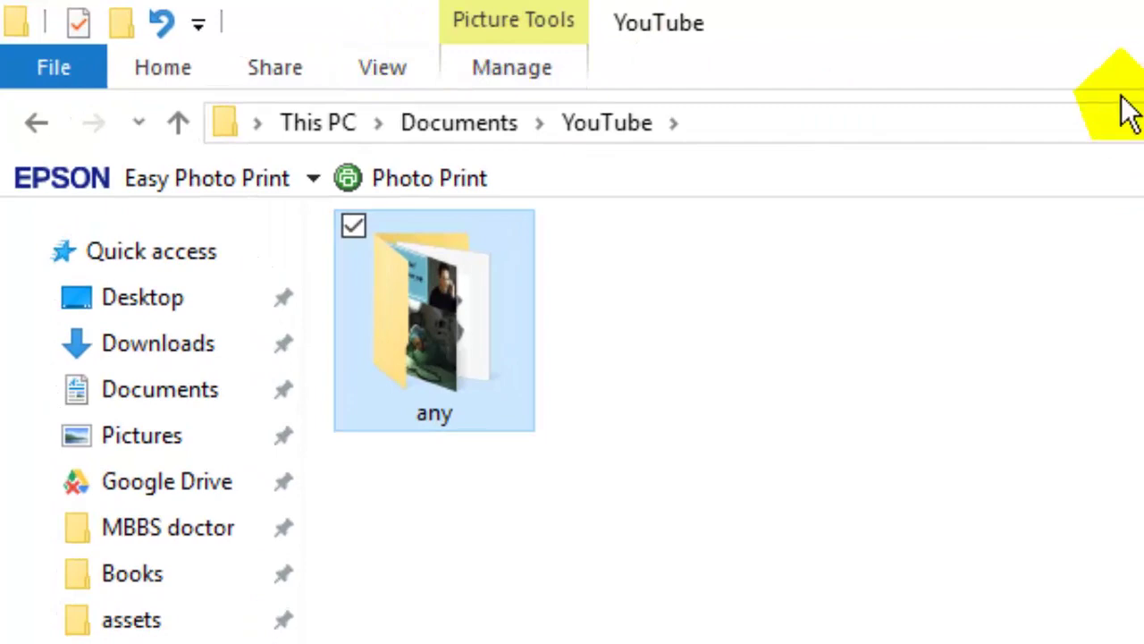
# Create another folder in YouTube, keeping the default name 'New folder'
pyautogui.doubleClick(149, 68)
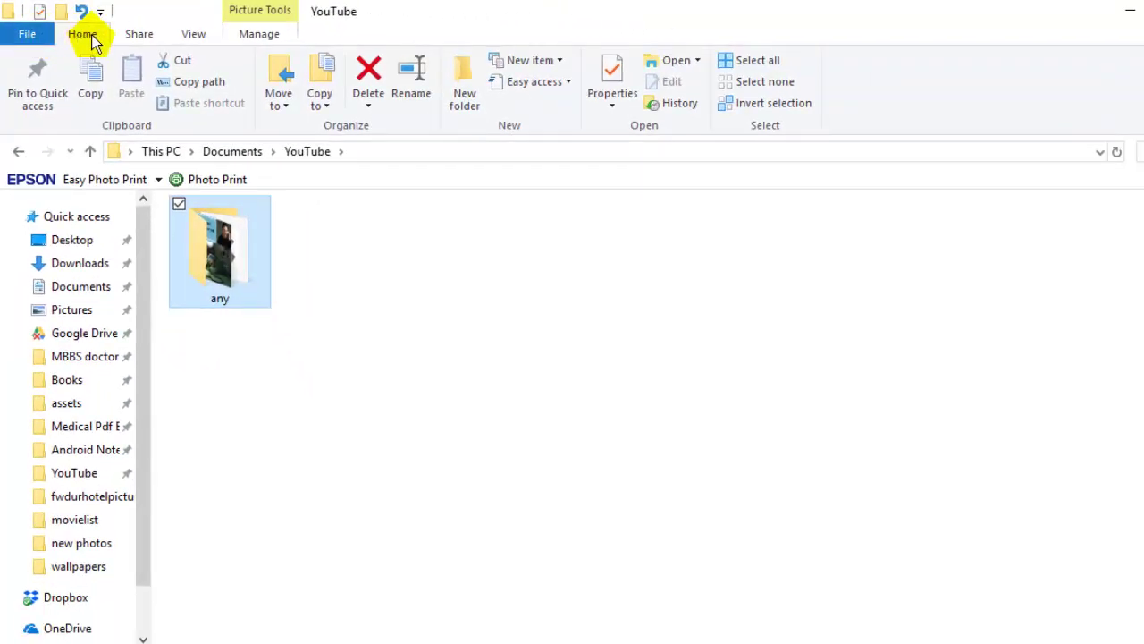
pyautogui.click(480, 239)
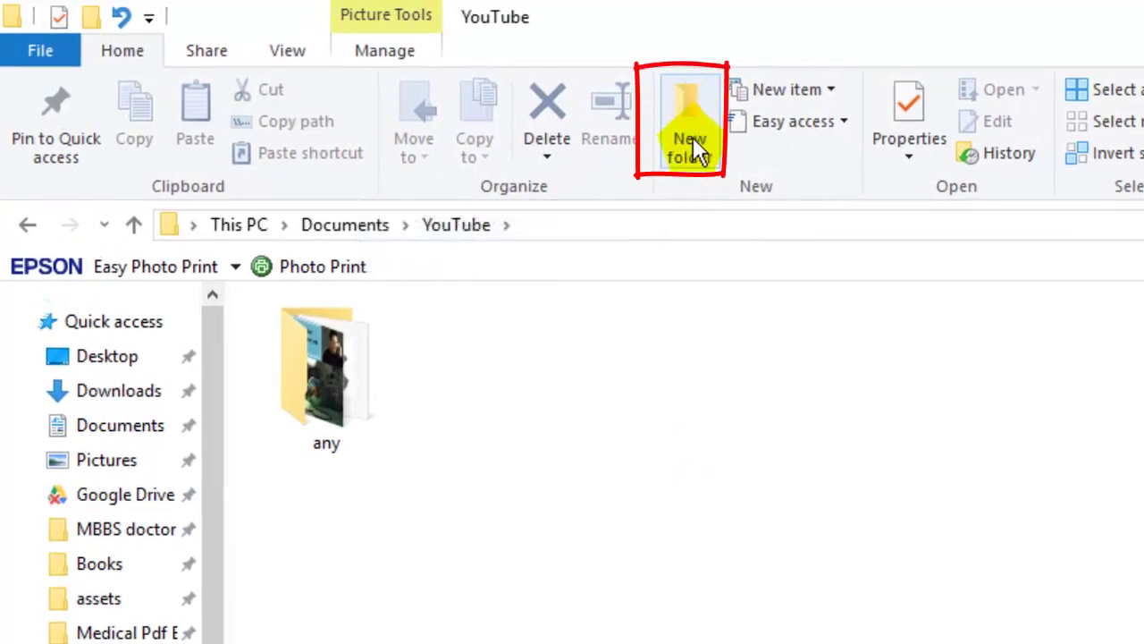
pyautogui.click(691, 150)
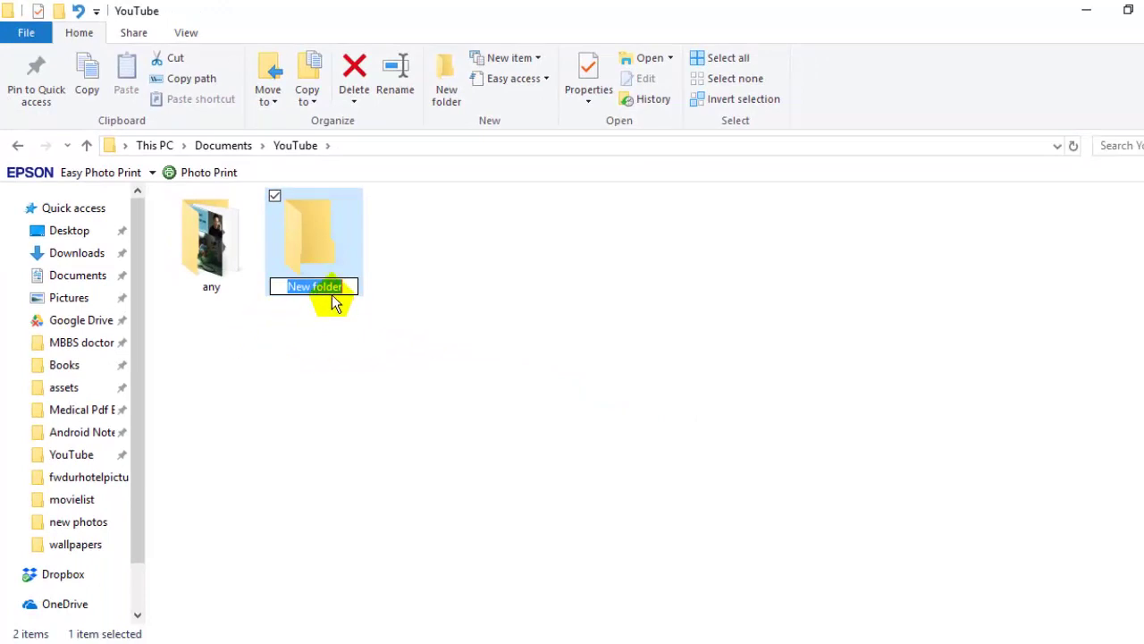
pyautogui.click(358, 362)
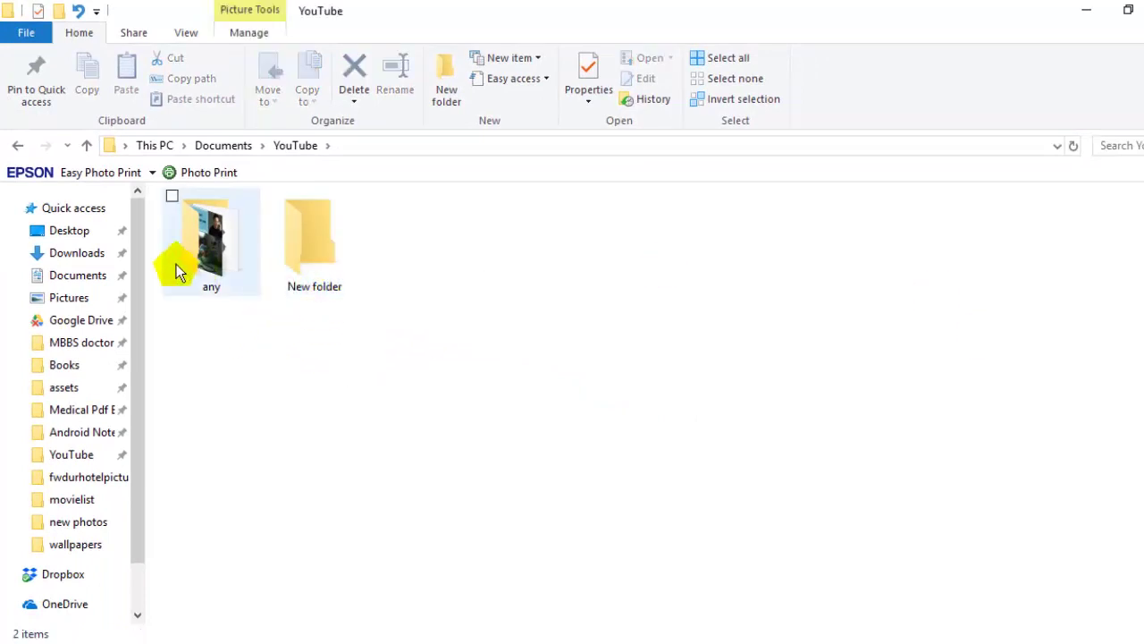
pyautogui.click(214, 259)
# Drop 'any' into 'New folder', then open both folders to view the images
pyautogui.moveTo(214, 259); pyautogui.dragTo(307, 254)
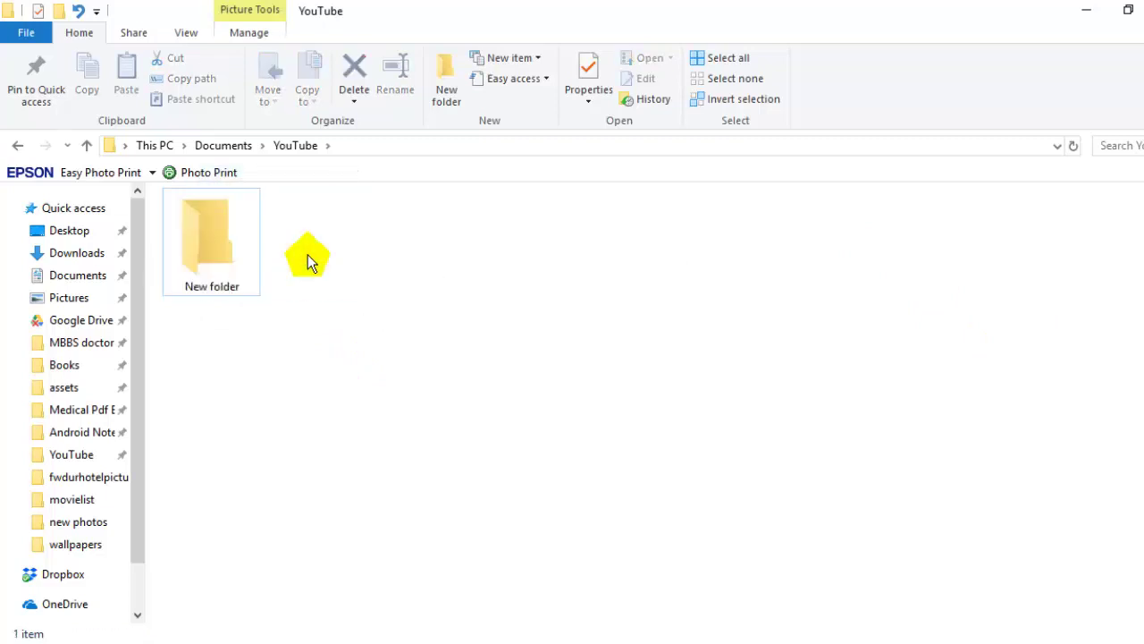
pyautogui.doubleClick(204, 255)
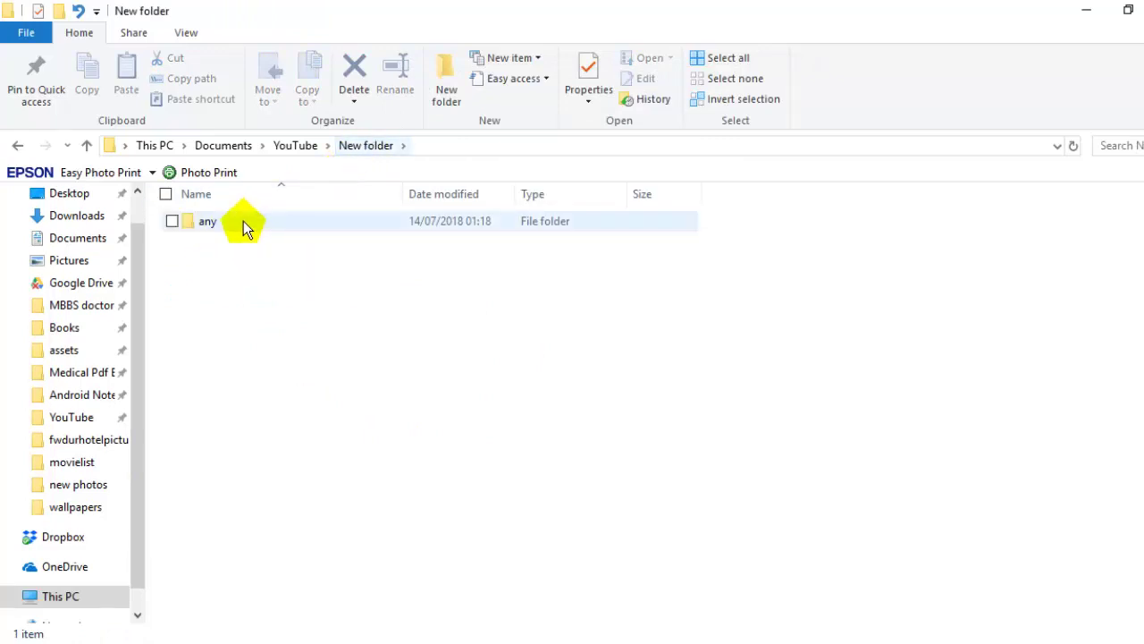
pyautogui.doubleClick(242, 223)
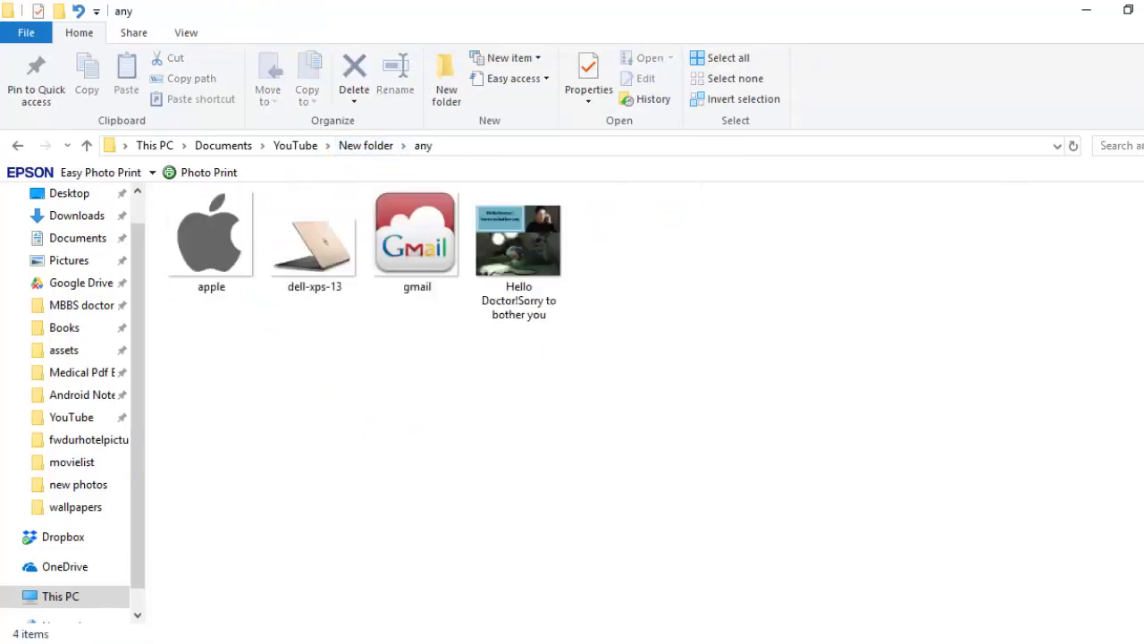